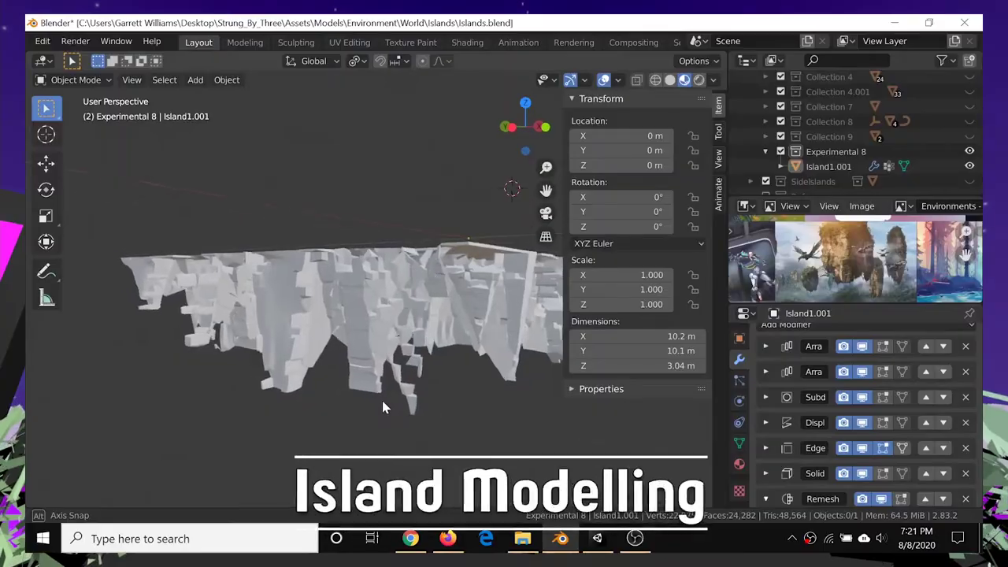
Step: Toggle the viewport display of the Remesh modifier on Island1.001 off and on to compare the island's shape
middle_drag(381, 398, 431, 415)
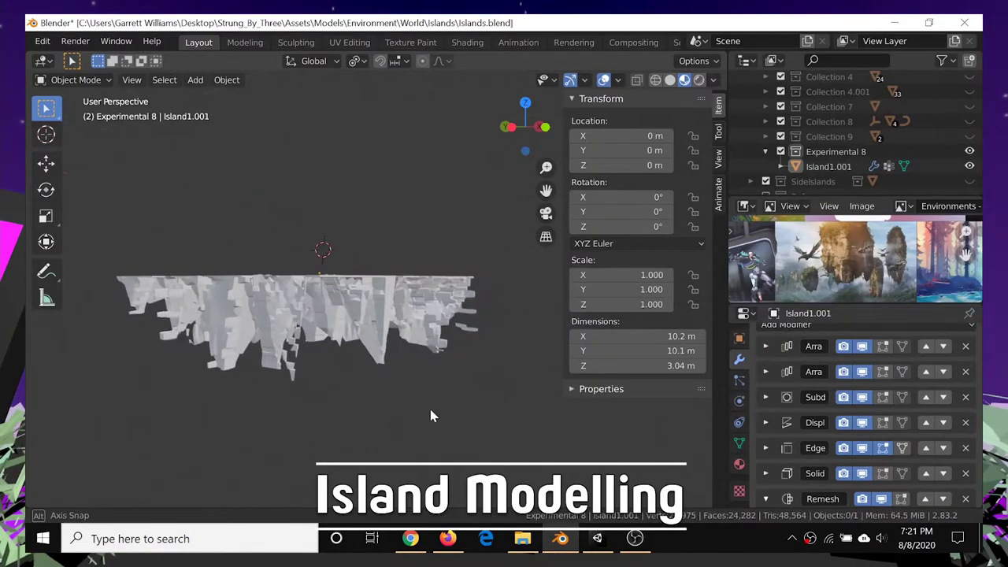
middle_drag(246, 387, 130, 395)
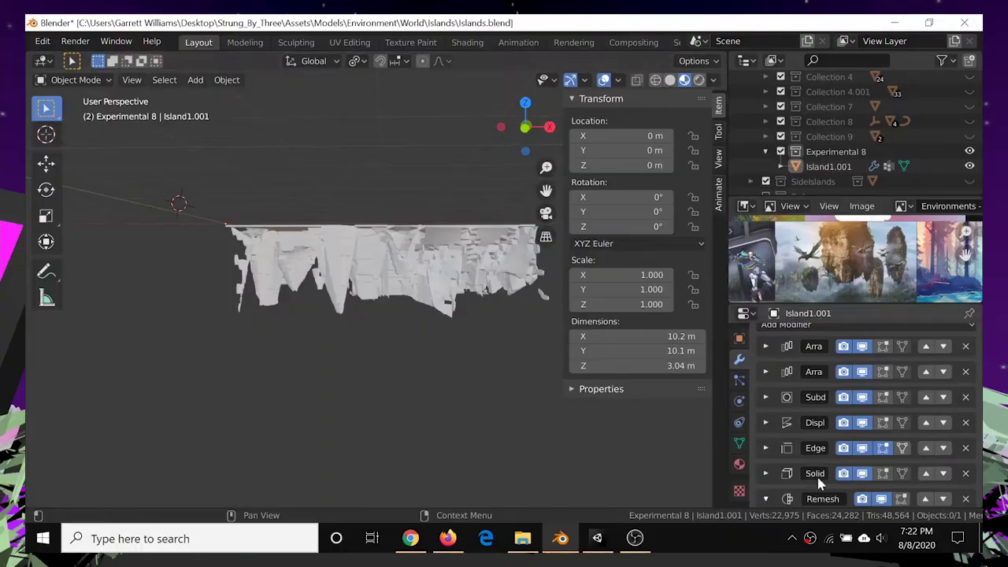
scroll(847, 449, down, 4)
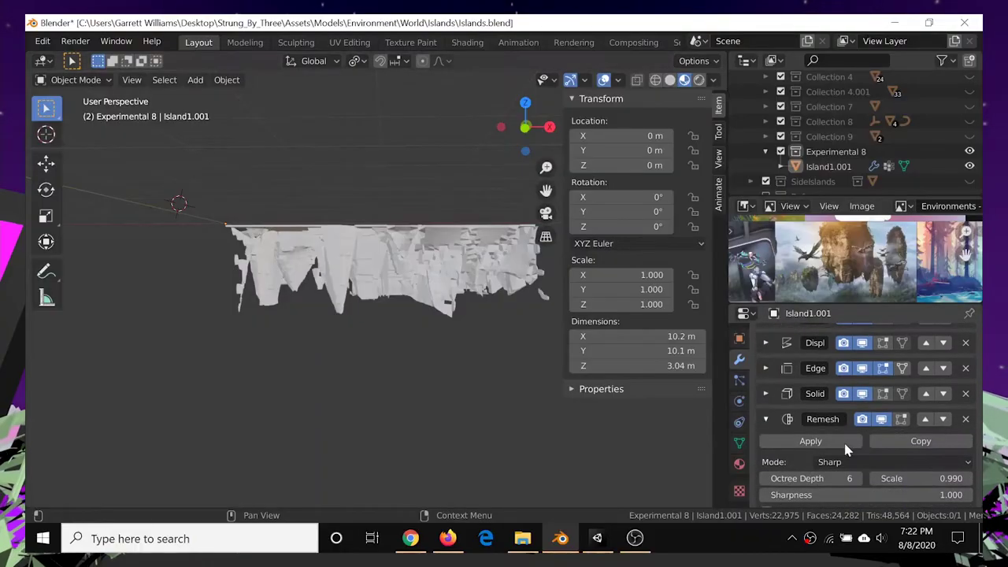
click(881, 419)
click(882, 418)
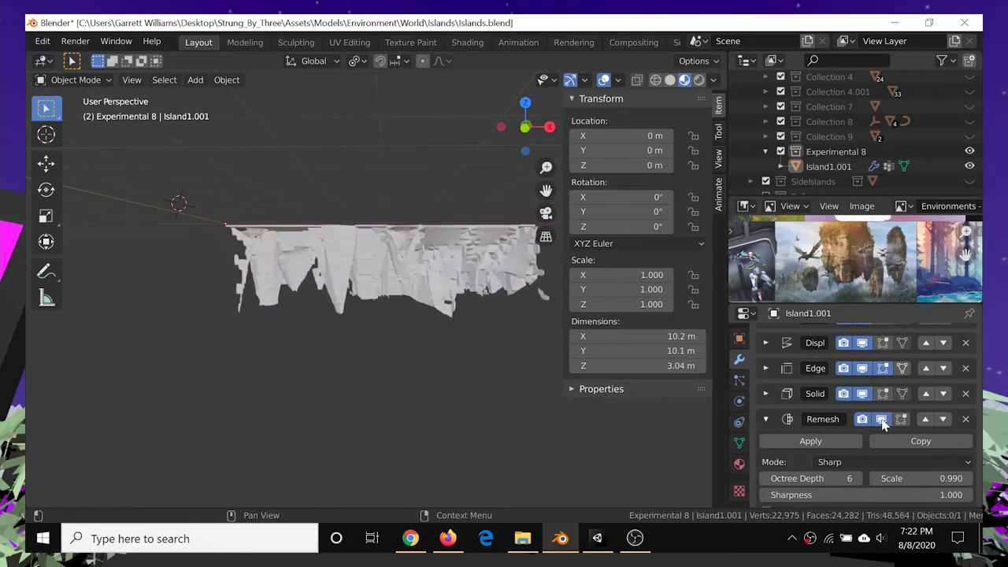
scroll(875, 441, down, 3)
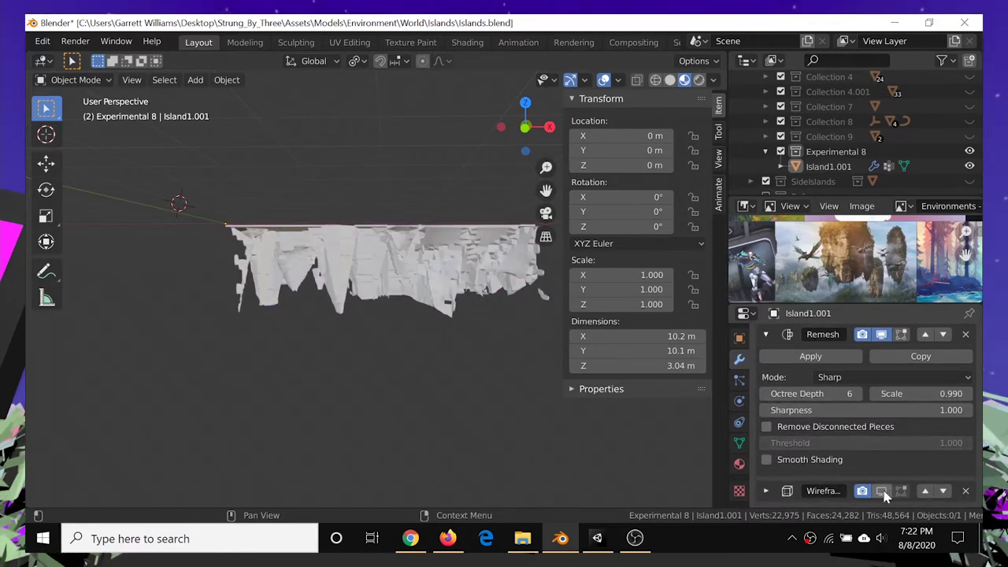
Step: Show the island's Wireframe modifier in the viewport, examine the mesh structure on the underside, and hide the modifier again
scroll(415, 375, up, 5)
middle_drag(423, 374, 481, 374)
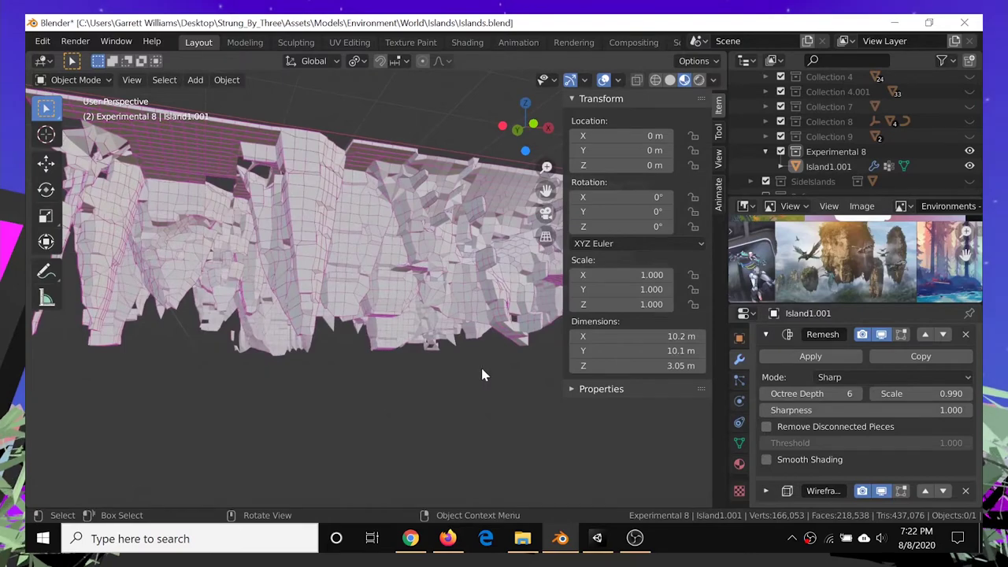
click(881, 492)
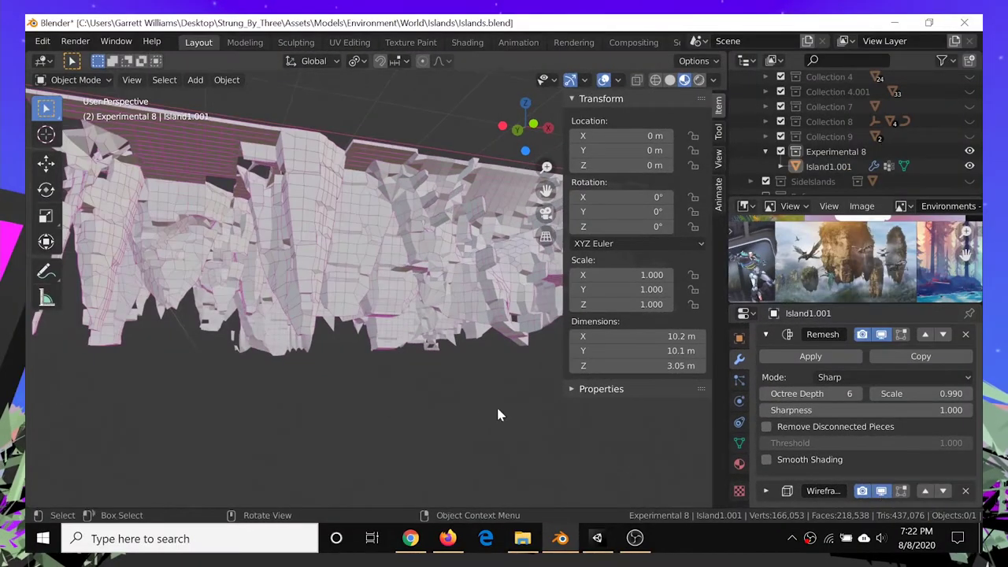
middle_drag(498, 415, 457, 425)
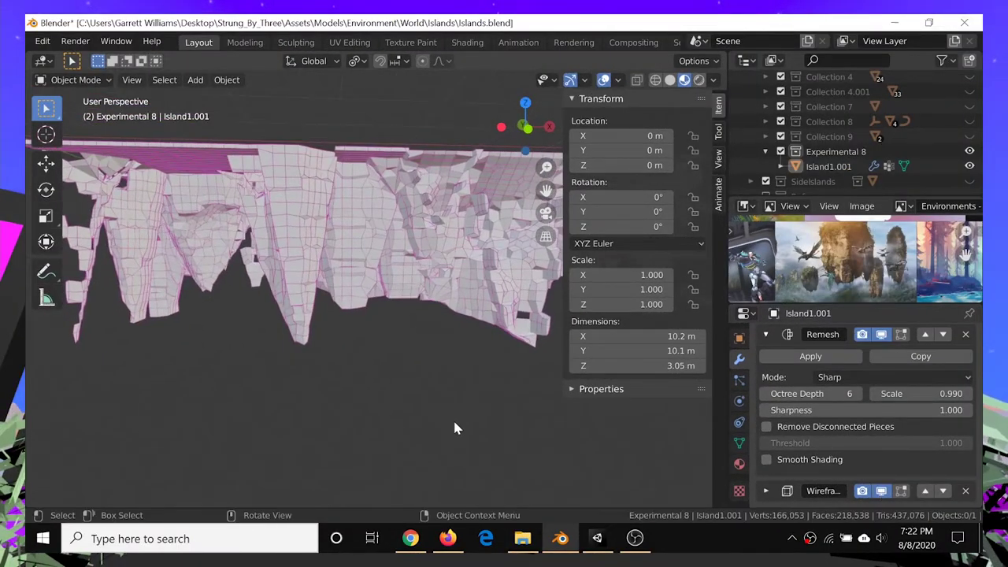
scroll(454, 423, down, 2)
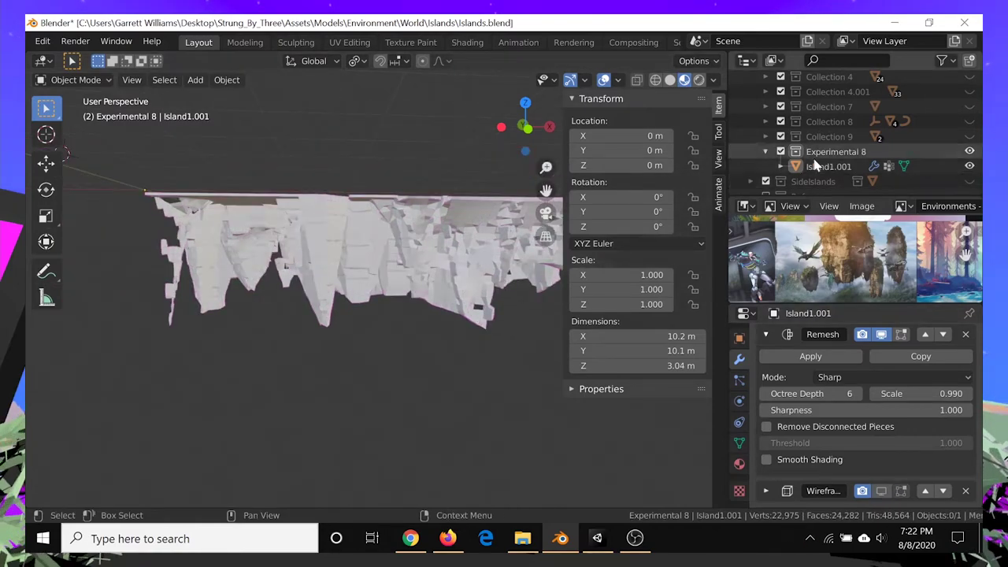
scroll(819, 169, down, 1)
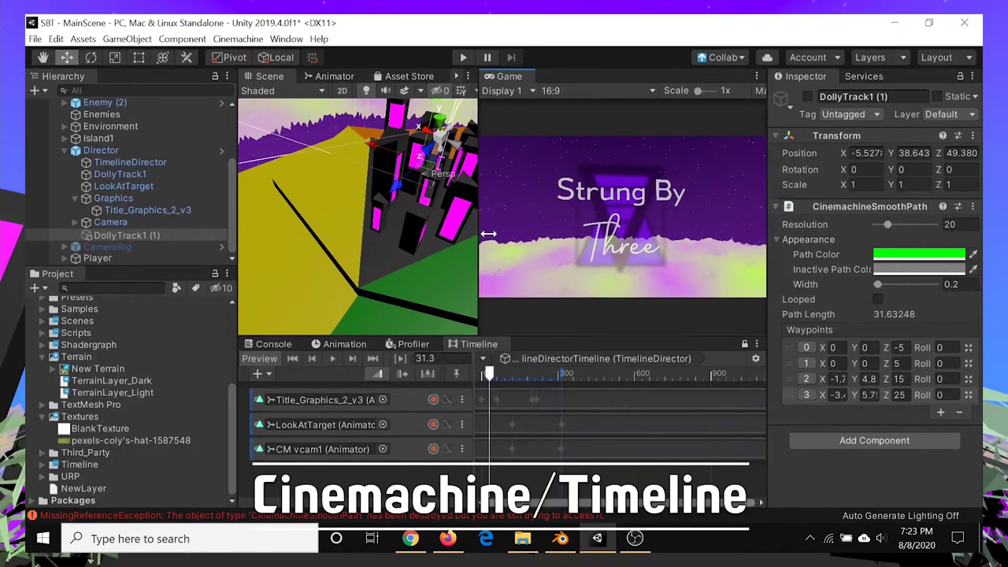
Step: Widen the Scene view and examine the camera path of DollyTrack1 above the city blocks
drag(489, 234, 524, 234)
drag(768, 274, 788, 273)
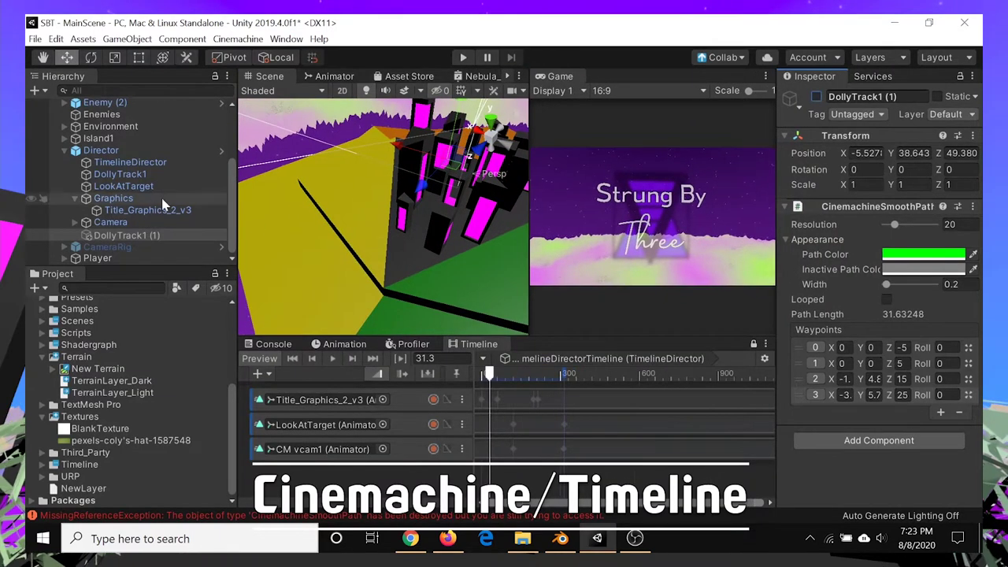
click(125, 176)
alt+drag(337, 271, 449, 169)
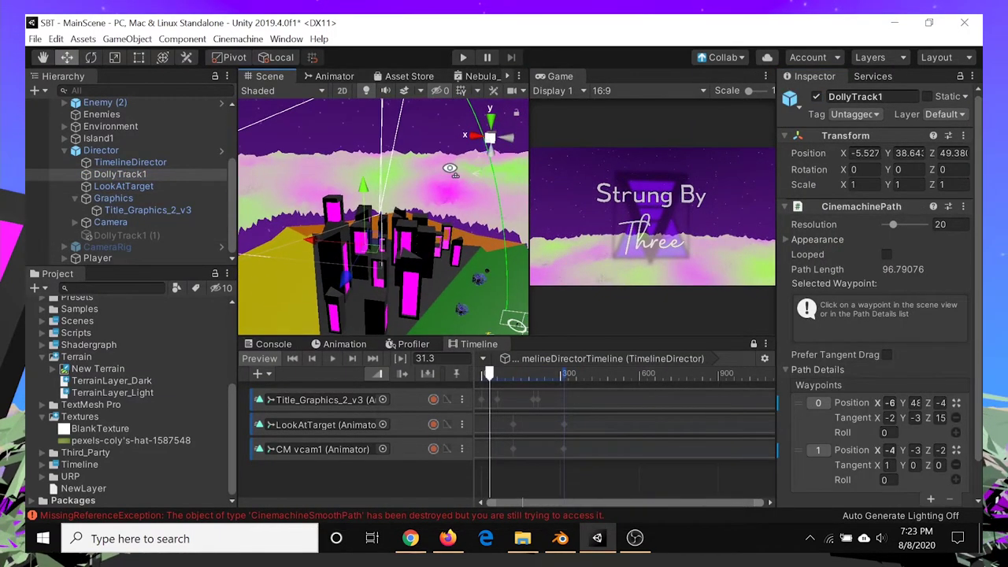
alt+drag(434, 210, 614, 249)
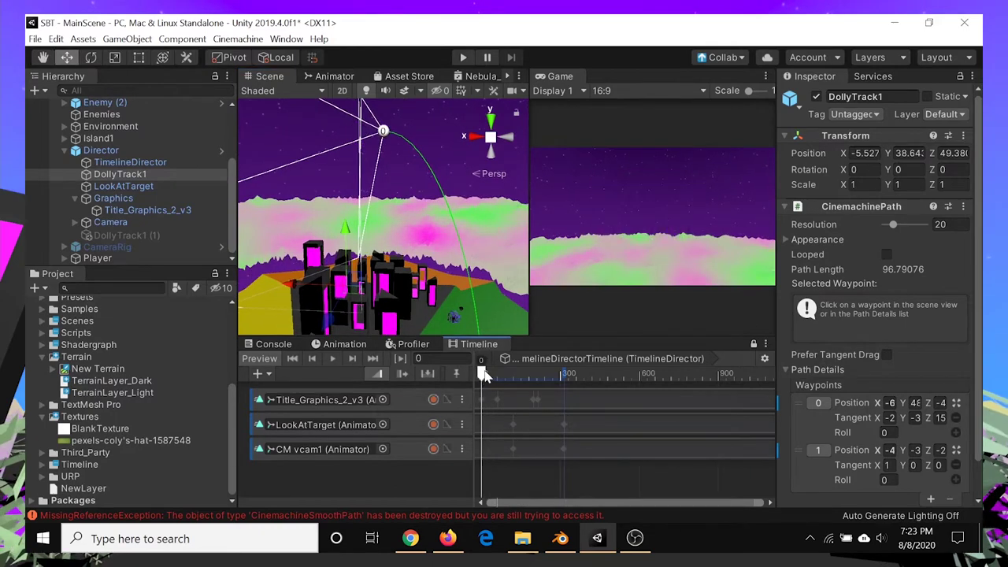
Step: Scrub the director timeline to frame 208 and inspect the LookAtTarget, Title_Graphics_2_v3 and DollyTrack1 objects
drag(506, 376, 538, 383)
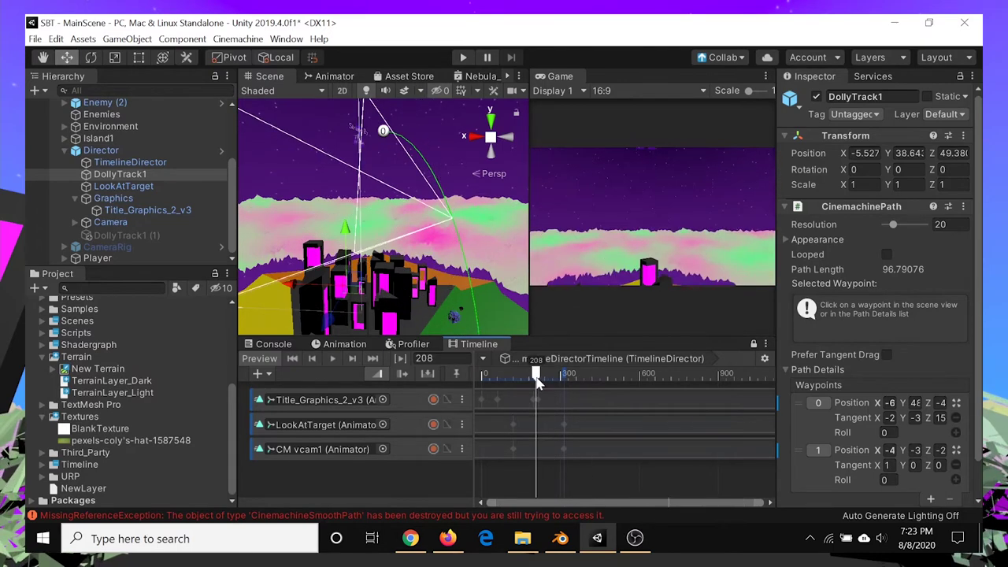
click(126, 187)
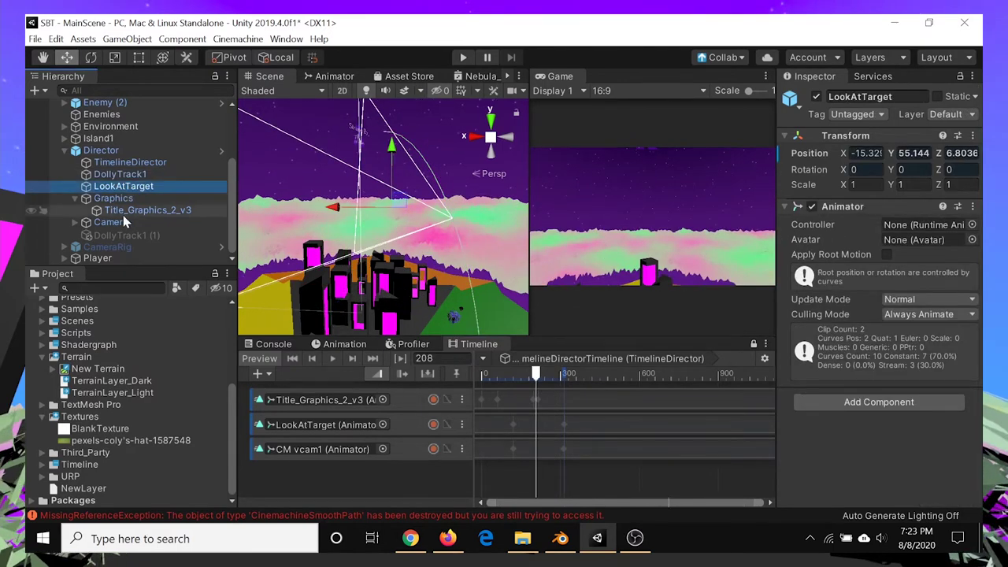
click(123, 213)
alt+drag(440, 243, 313, 250)
click(129, 177)
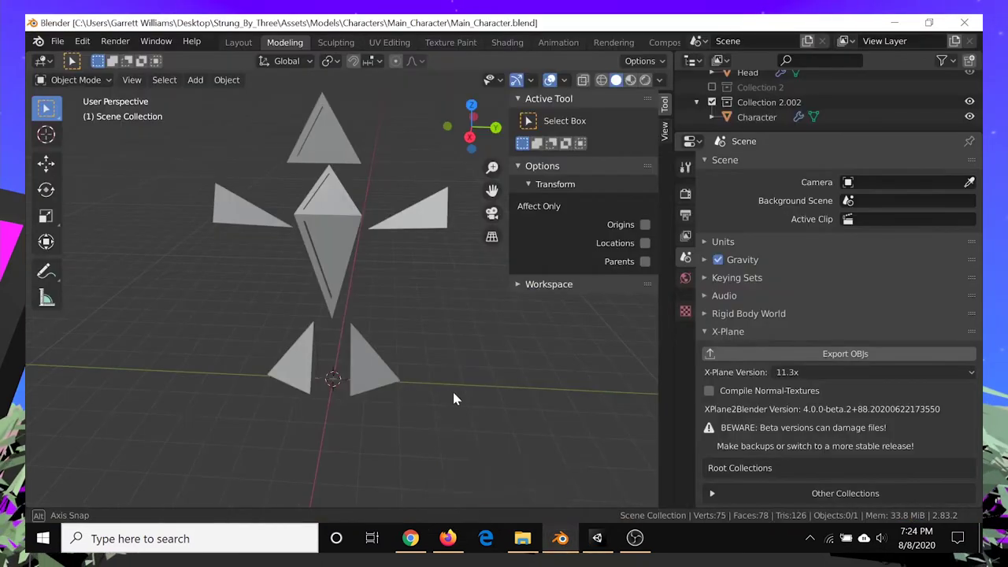
Step: Look over the low-poly main character model built from separate triangular pieces
middle_drag(453, 399, 449, 392)
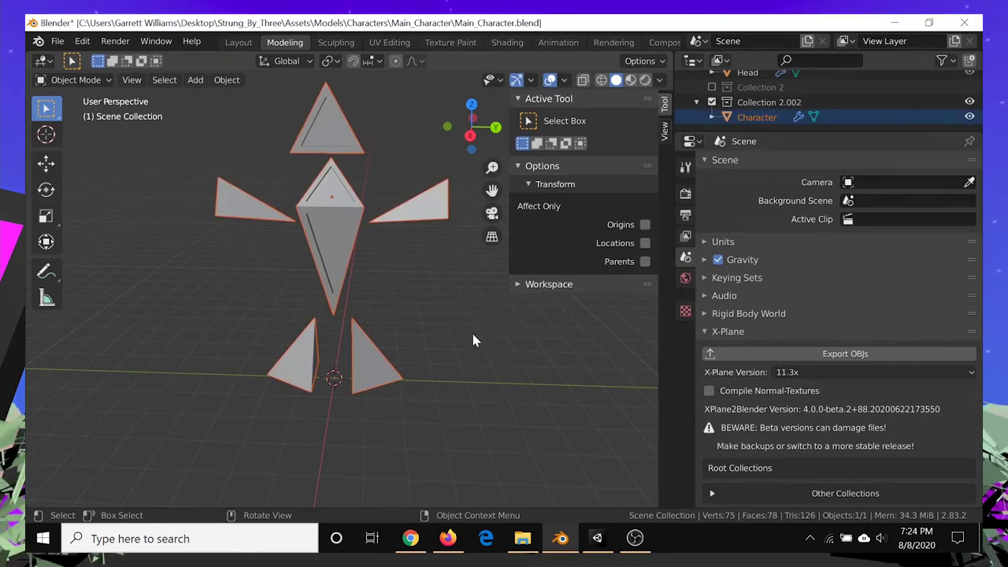
scroll(472, 332, up, 1)
click(641, 300)
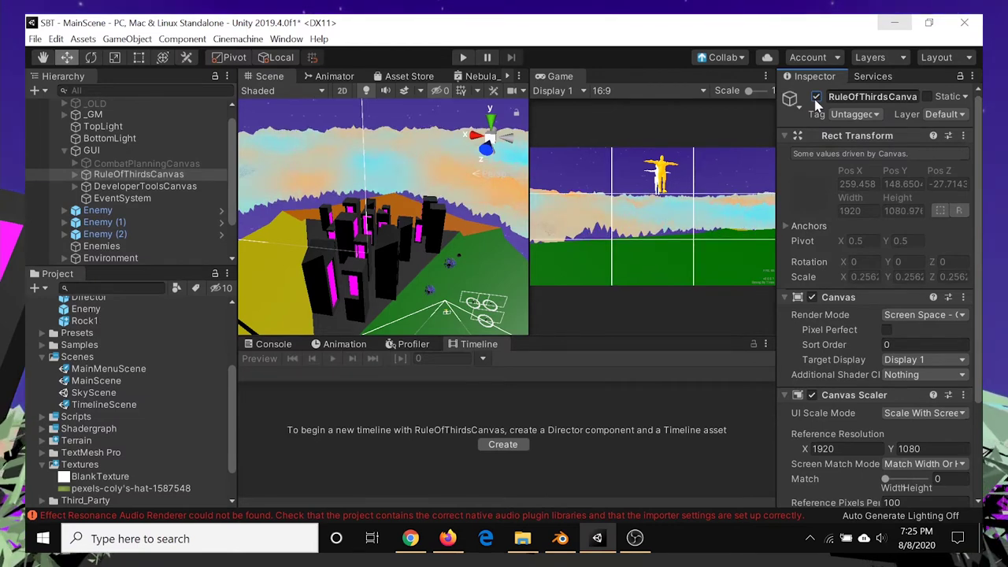
Step: Widen the Game view and start the planned combat in the running game
drag(530, 252, 429, 251)
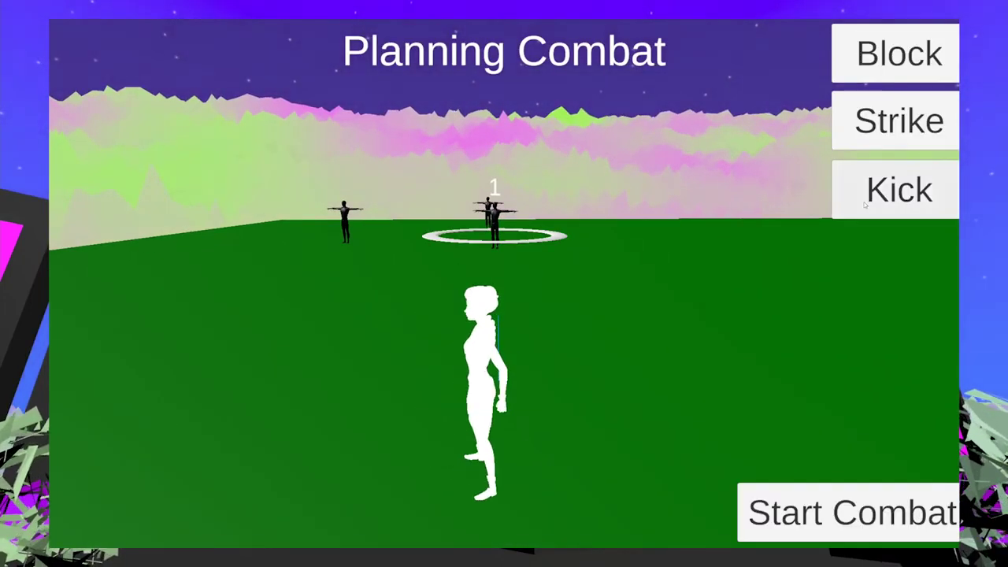
click(795, 494)
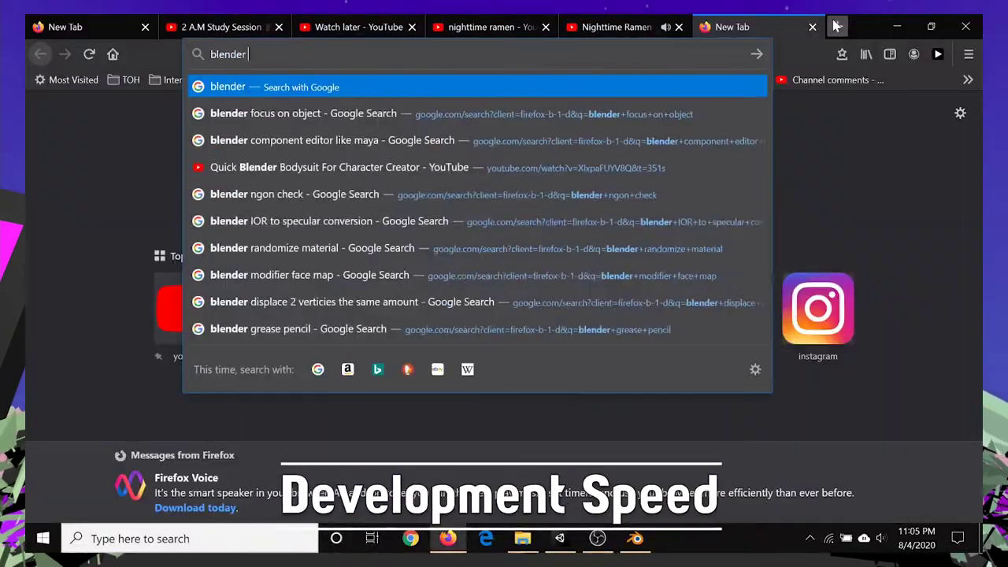
Step: Search the web for "blender detach faces" and read a Stack Exchange answer on disconnecting mesh geometry
text(detach faces)
key(Return)
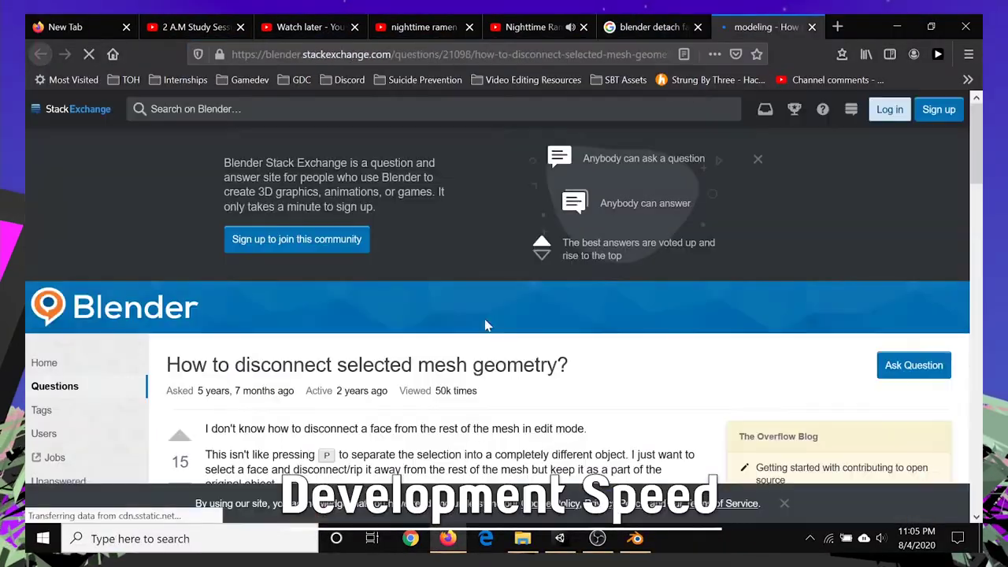
scroll(504, 315, down, 10)
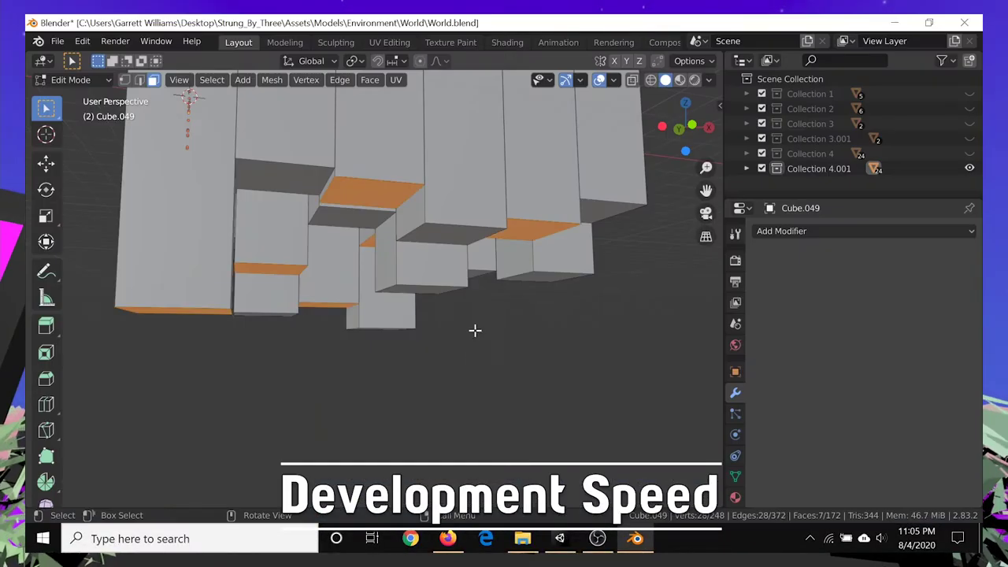
Step: Try to move the selected underside faces of the blocks along the Z axis
key(g)
key(z)
click(488, 354)
middle_drag(488, 354, 408, 351)
key(ctrl+z)
key(ctrl+z)
middle_drag(482, 370, 417, 403)
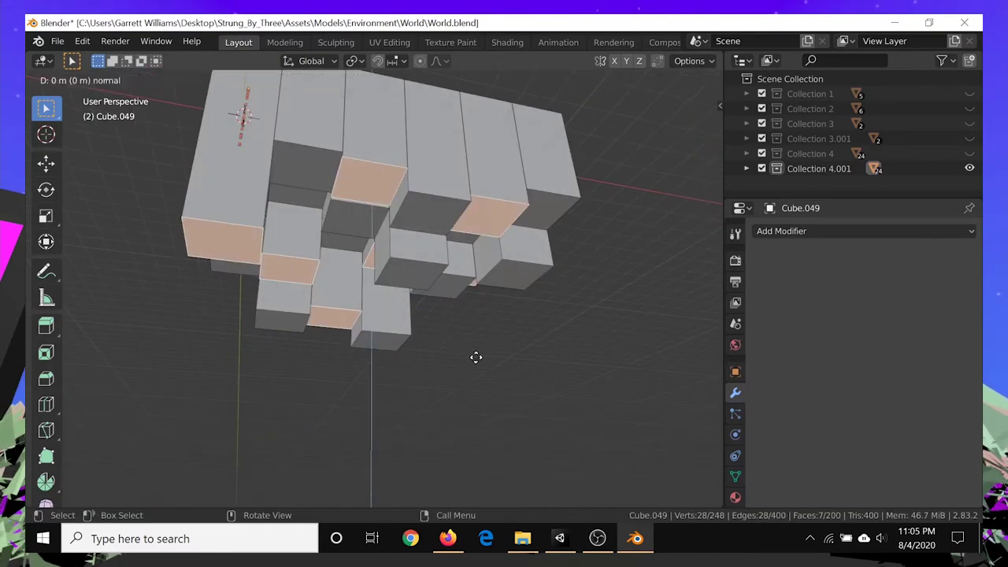
Step: Try to extrude the selected underside faces of the blocks along their normals
click(471, 362)
scroll(378, 236, up, 5)
scroll(373, 250, down, 5)
middle_drag(373, 260, 355, 231)
Step: Undo the face extrusion and the earlier edits to the blocks' underside faces
key(ctrl+z)
key(ctrl+z)
key(ctrl+z)
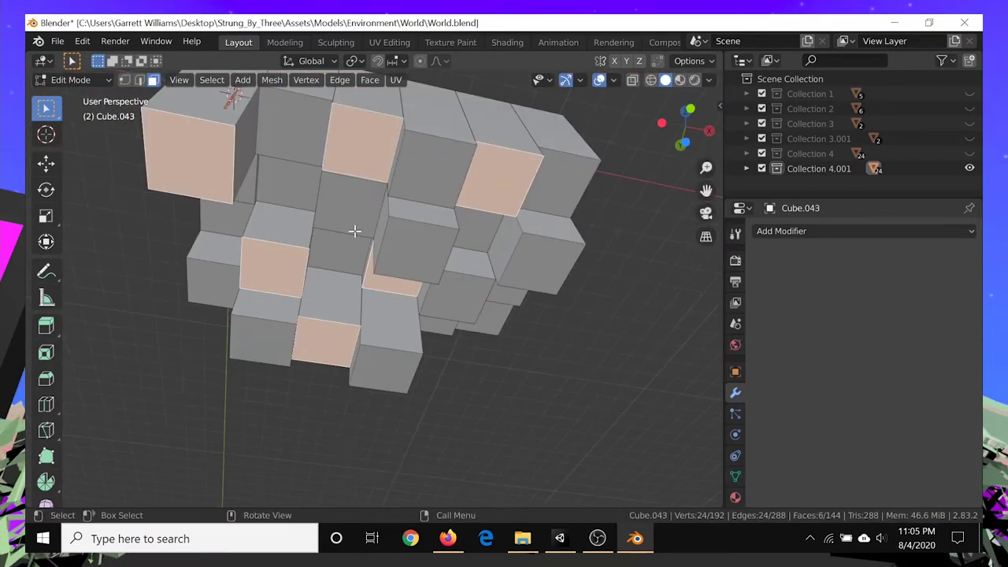
key(ctrl+z)
key(ctrl+z)
key(ctrl+z)
scroll(355, 231, up, 6)
middle_drag(370, 394, 430, 313)
scroll(425, 276, down, 9)
key(ctrl+z)
scroll(418, 260, up, 3)
key(ctrl+z)
middle_drag(418, 261, 511, 312)
scroll(534, 338, up, 5)
Step: Duplicate the selected underside faces in place and move the copies along the Z axis
key(shift+d)
right_click(534, 337)
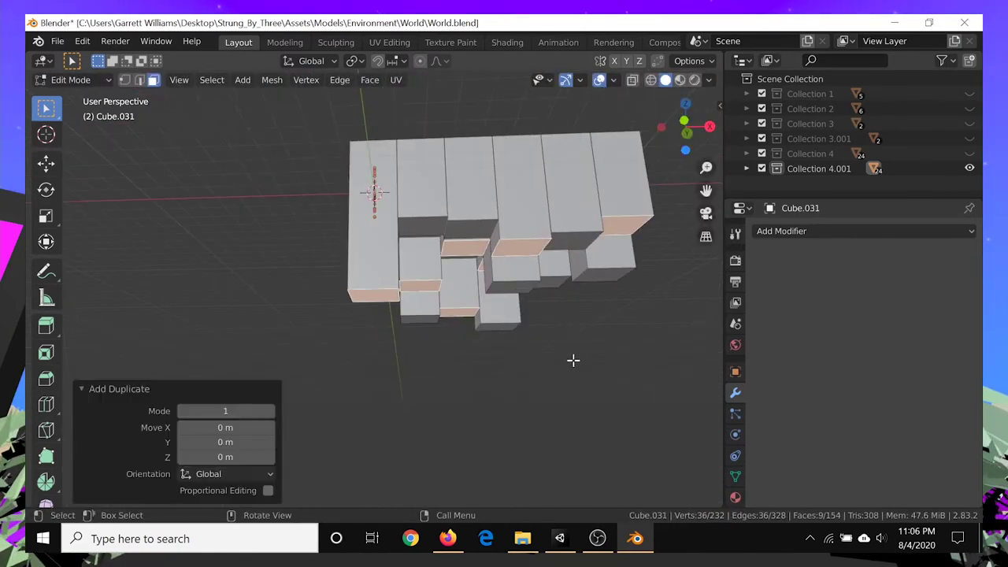
key(g)
key(z)
click(572, 360)
scroll(551, 364, up, 5)
scroll(512, 378, down, 5)
Step: Shift the duplicated underside faces again along the Z axis so they sit clear below the blocks
key(Tab)
key(Tab)
key(g)
key(z)
click(480, 360)
middle_drag(501, 391, 547, 378)
scroll(547, 378, up, 4)
key(Tab)
key(Tab)
scroll(520, 367, down, 1)
Step: Expand Collection 4.001 and separate the duplicated faces into their own objects
click(746, 168)
scroll(790, 175, down, 10)
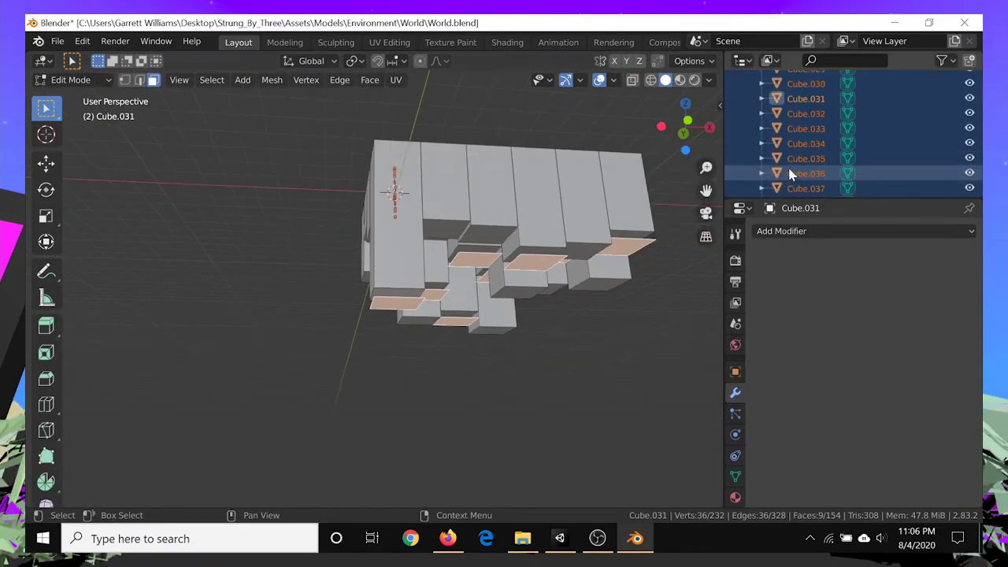
scroll(551, 315, up, 3)
middle_drag(516, 340, 513, 324)
key(p)
click(512, 324)
scroll(788, 158, down, 5)
key(Tab)
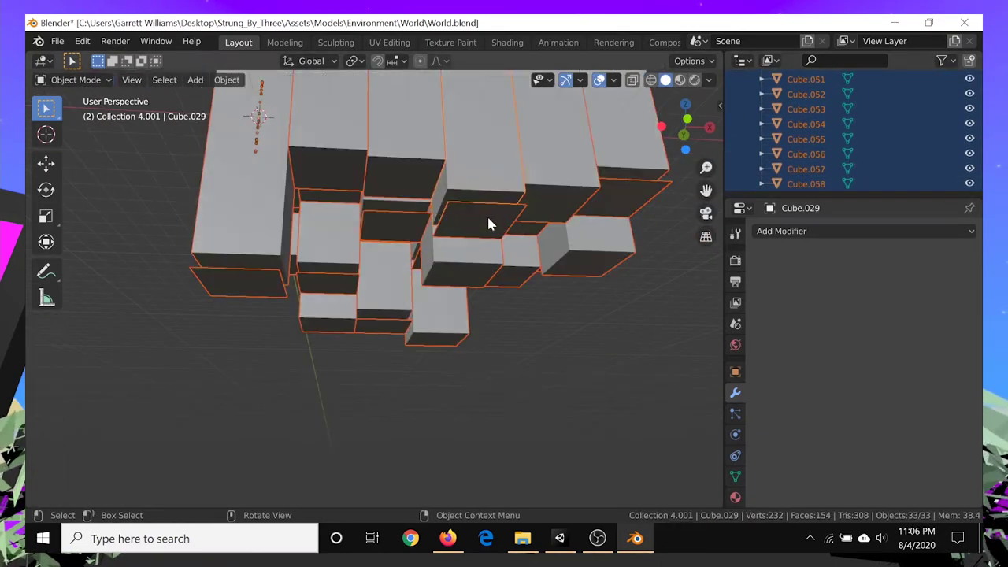
Step: Check that the separated faces can be selected as individual objects, and save World.blend
click(555, 278)
key(ctrl+z)
key(Tab)
scroll(554, 284, down, 5)
key(Tab)
key(ctrl+s)
scroll(758, 169, up, 15)
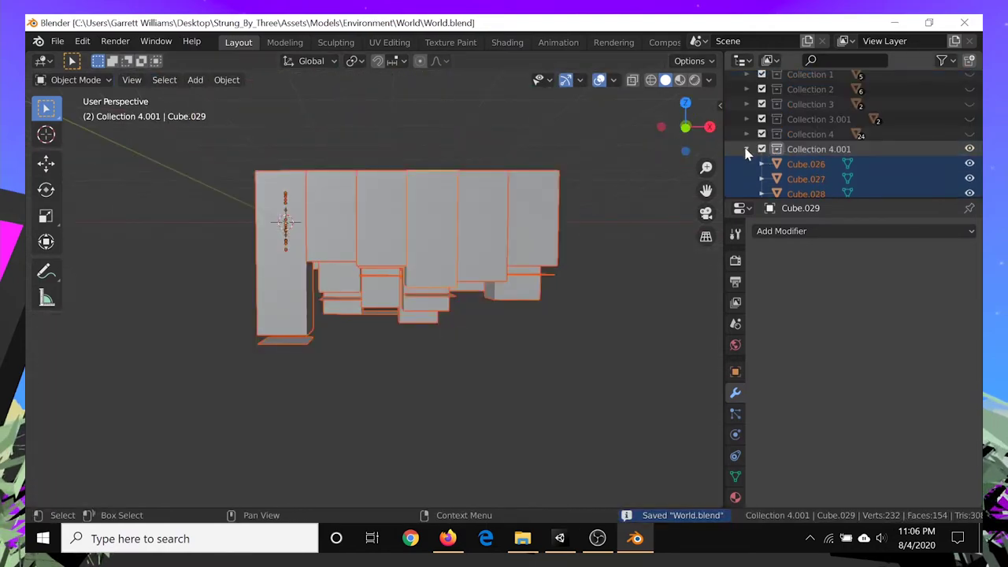
Step: Collapse Collection 4.001 and select all of its objects with the material settings open
click(746, 149)
click(504, 394)
middle_drag(393, 315, 367, 253)
key(a)
click(735, 497)
click(820, 292)
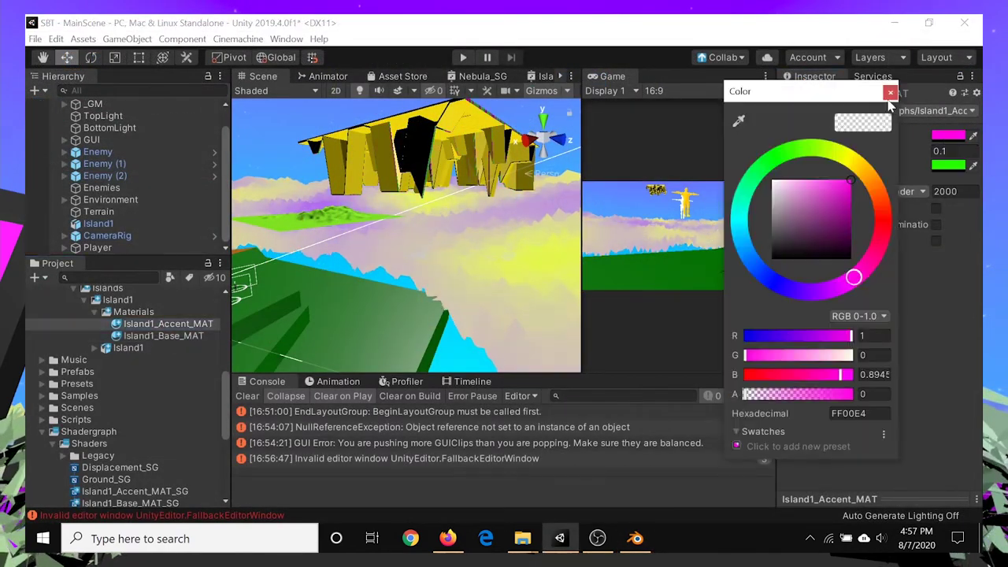
Step: Close the colour picker for Island1_Accent_MAT and inspect the floating island from several angles in the scene
click(890, 94)
scroll(410, 205, up, 3)
middle_drag(409, 201, 378, 302)
scroll(403, 279, down, 4)
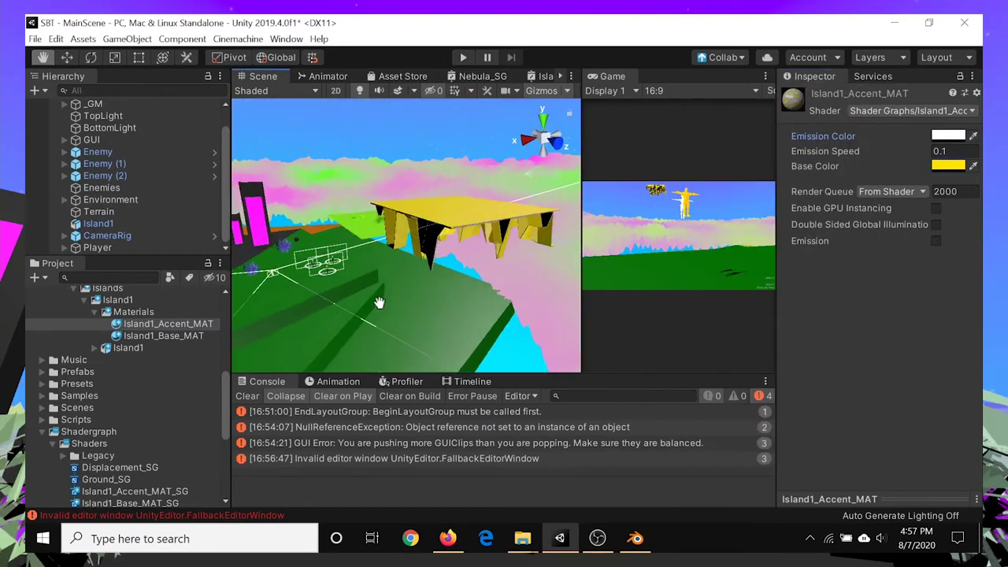
alt+drag(378, 302, 507, 290)
scroll(446, 277, up, 4)
scroll(446, 277, down, 4)
middle_drag(445, 276, 443, 294)
alt+drag(443, 294, 430, 294)
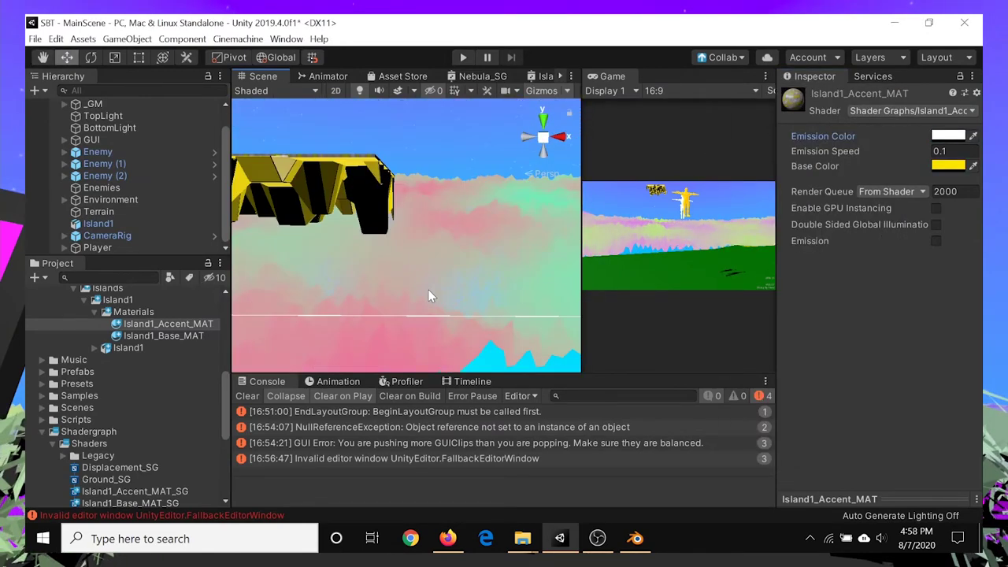
scroll(109, 152, up, 1)
Step: Change the light type of BottomLight to Spot
click(110, 152)
alt+drag(378, 218, 391, 260)
click(928, 225)
click(918, 239)
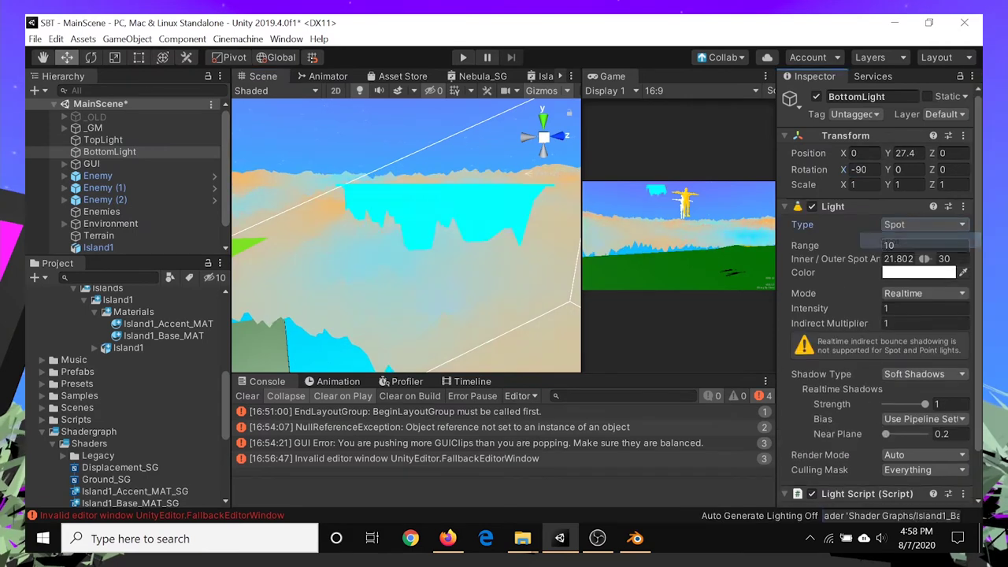
Step: Try a range of 4951.4 on the BottomLight spot light and undo it
scroll(418, 236, down, 5)
drag(805, 246, 242, 267)
drag(318, 494, 397, 496)
scroll(445, 269, down, 3)
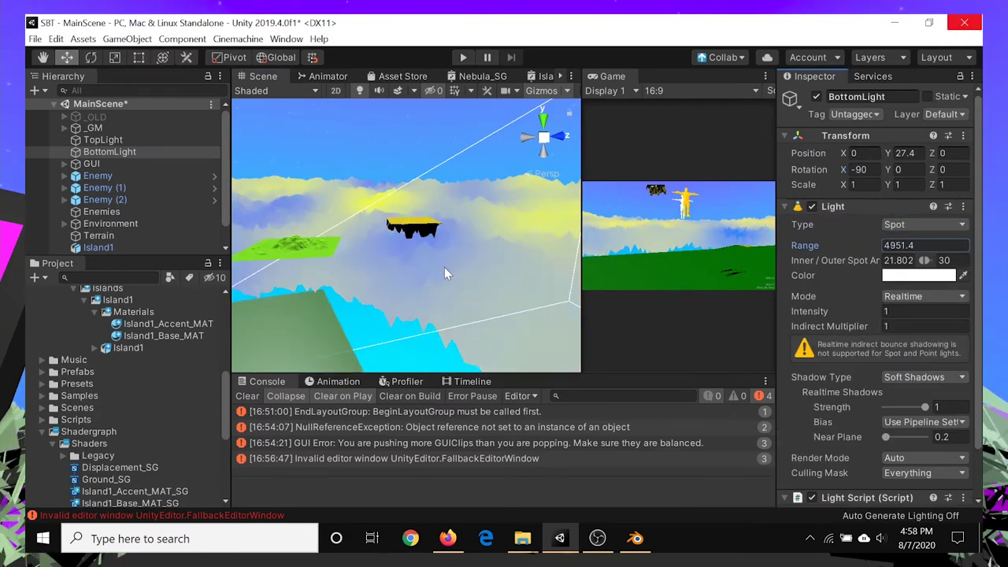
key(ctrl+z)
Step: Change the light type of BottomLight to Area (baked only) and frame the light in the Scene view
alt+drag(445, 270, 517, 288)
click(924, 225)
click(891, 288)
scroll(454, 276, down, 3)
scroll(454, 276, up, 3)
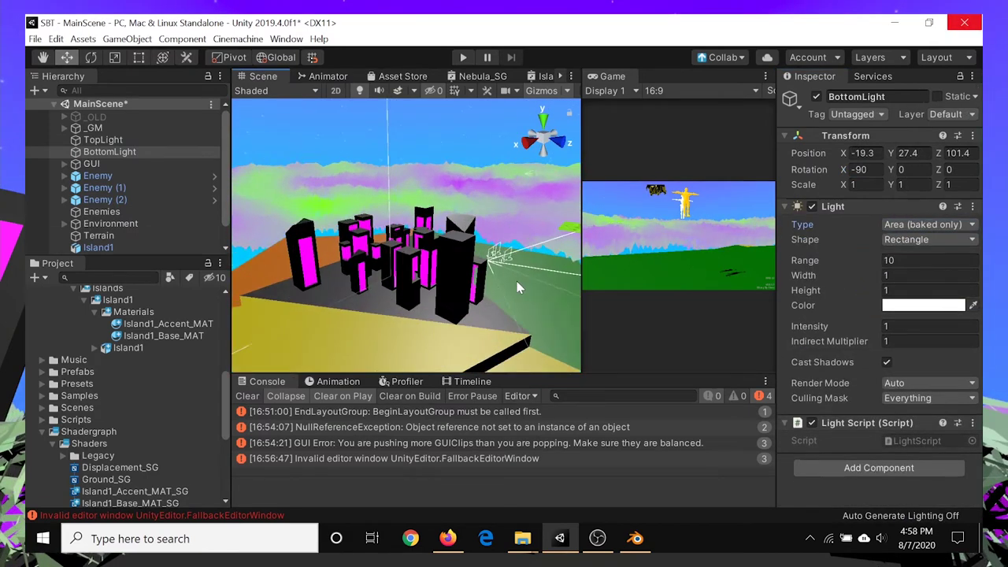
key(f)
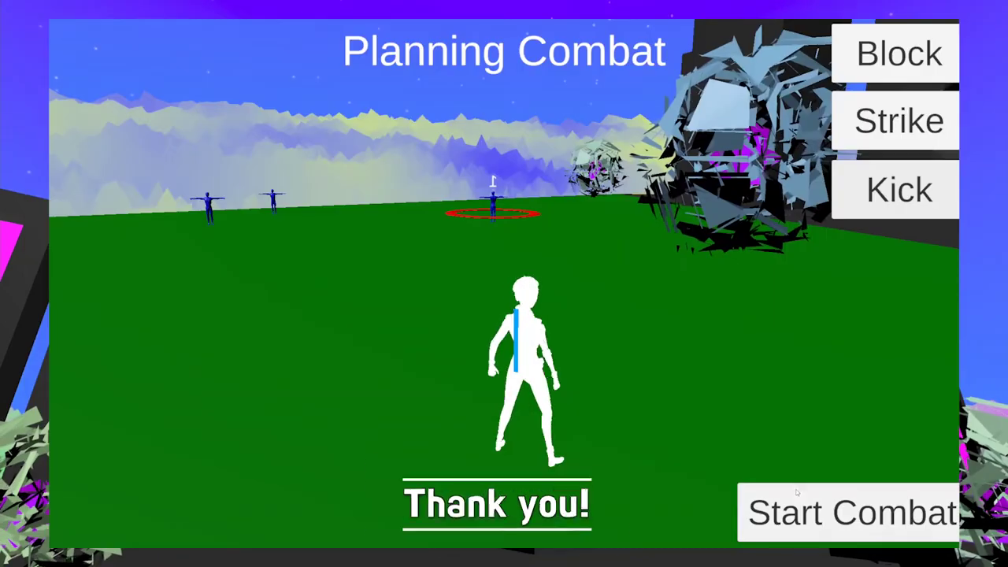